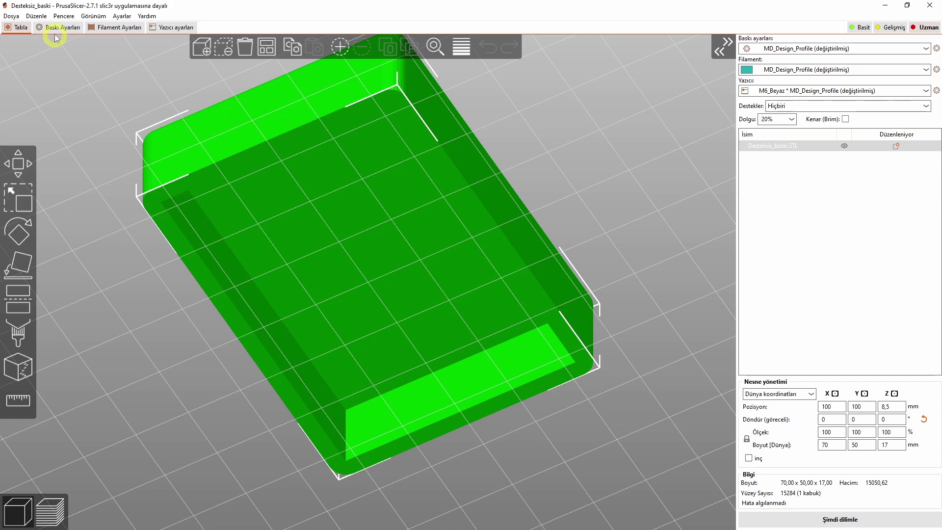
Enable supports and their automatic generation in the print settings.
{"action": "left_click", "coordinate": [59, 27]}
{"action": "left_click", "coordinate": [32, 122]}
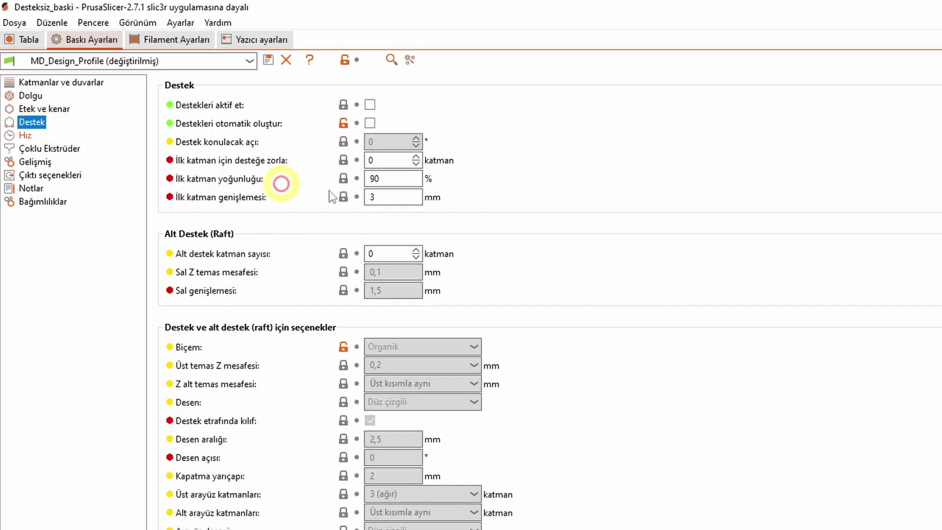
{"action": "left_click", "coordinate": [370, 105]}
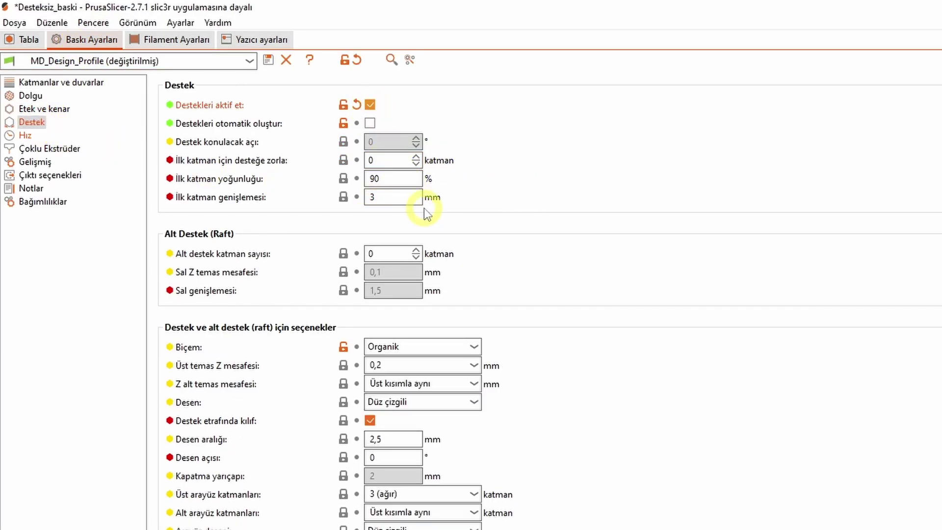
{"action": "left_click", "coordinate": [369, 123]}
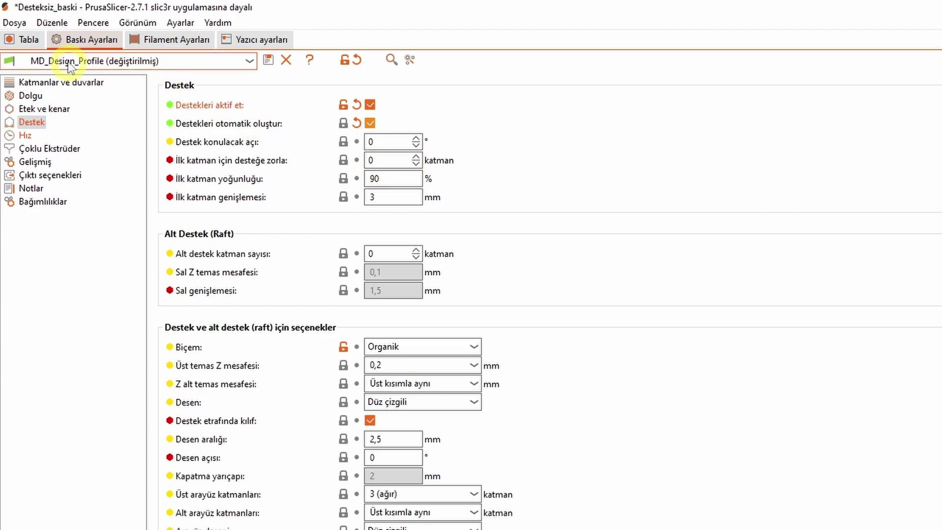
Return to the plate view and choose Yalnızca tablada destek as the support option.
{"action": "left_click", "coordinate": [28, 39]}
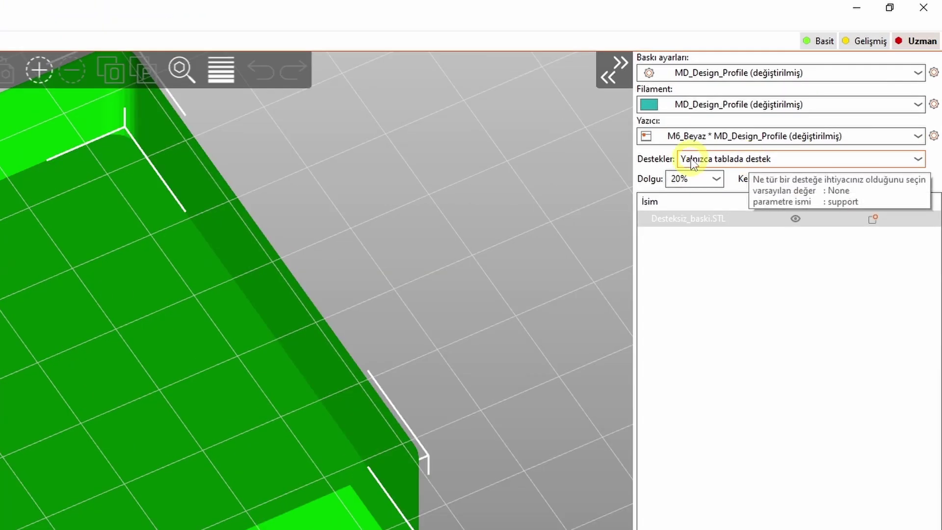
{"action": "left_click", "coordinate": [733, 163]}
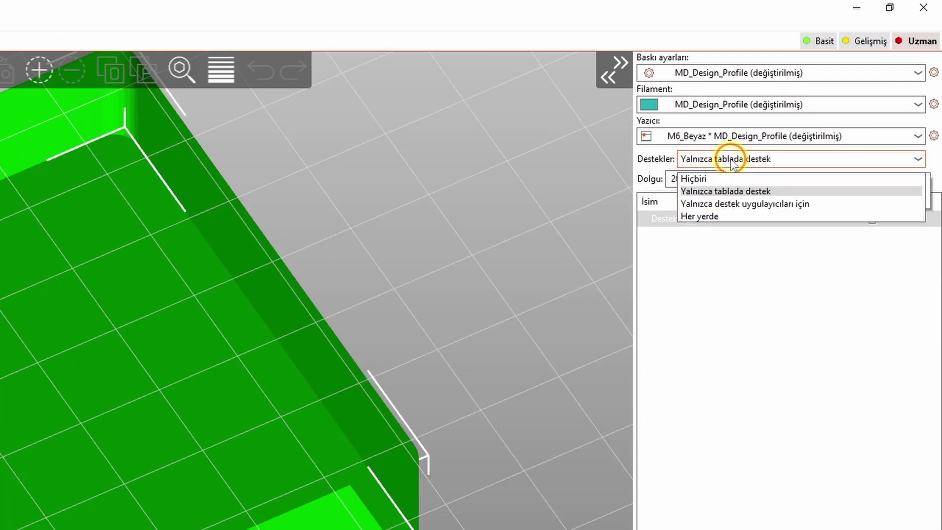
{"action": "left_click", "coordinate": [725, 191]}
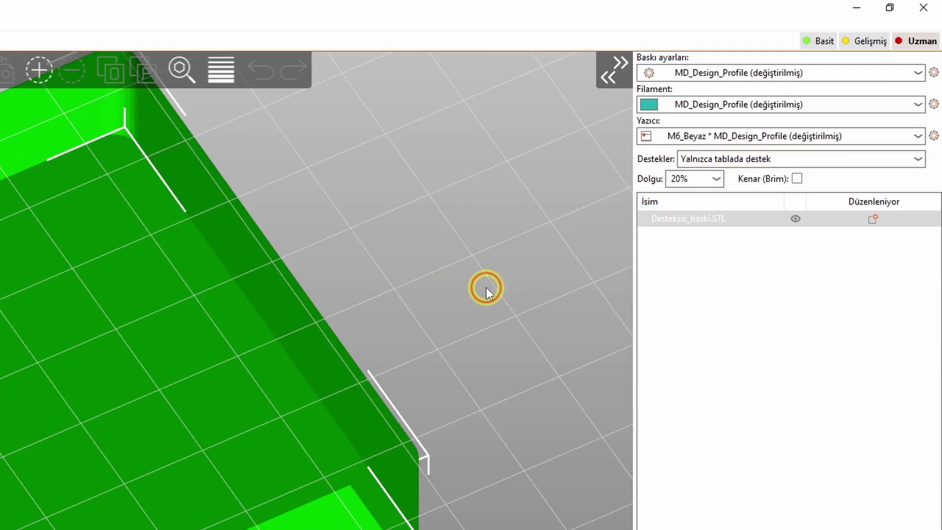
Slice the box and examine its internal supports, lowering the layer preview to 14.20 mm and then stepping five layers up.
{"action": "key", "text": "Tab"}
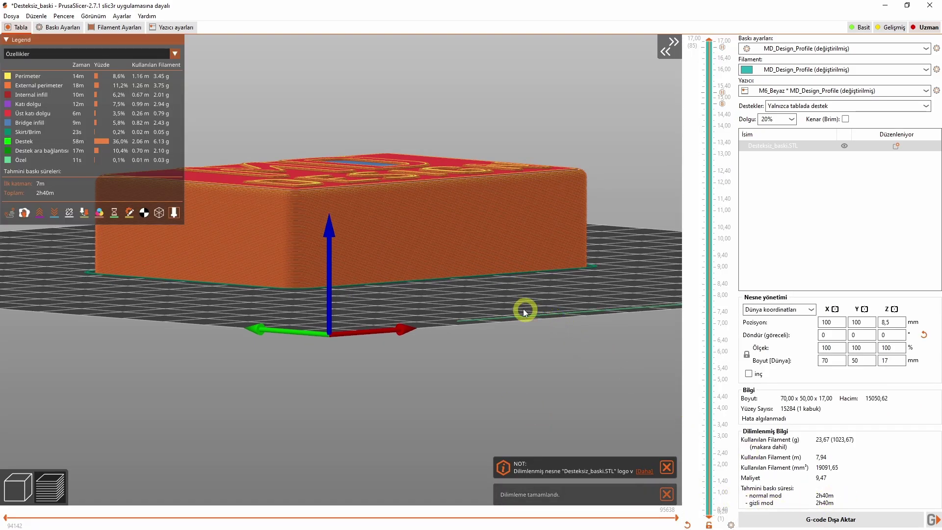
{"action": "left_click_drag", "start_coordinate": [523, 311], "coordinate": [500, 246]}
{"action": "left_click_drag", "start_coordinate": [651, 308], "coordinate": [710, 120]}
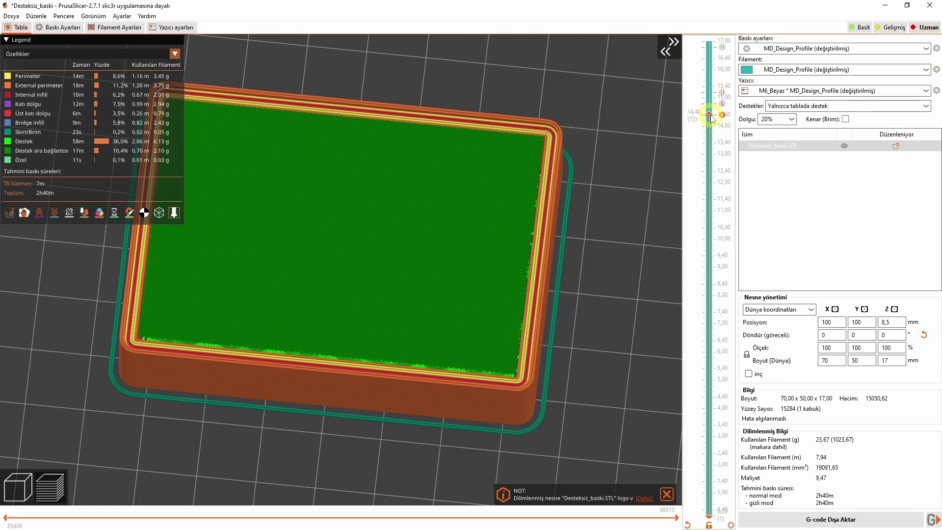
{"action": "left_click", "coordinate": [710, 120]}
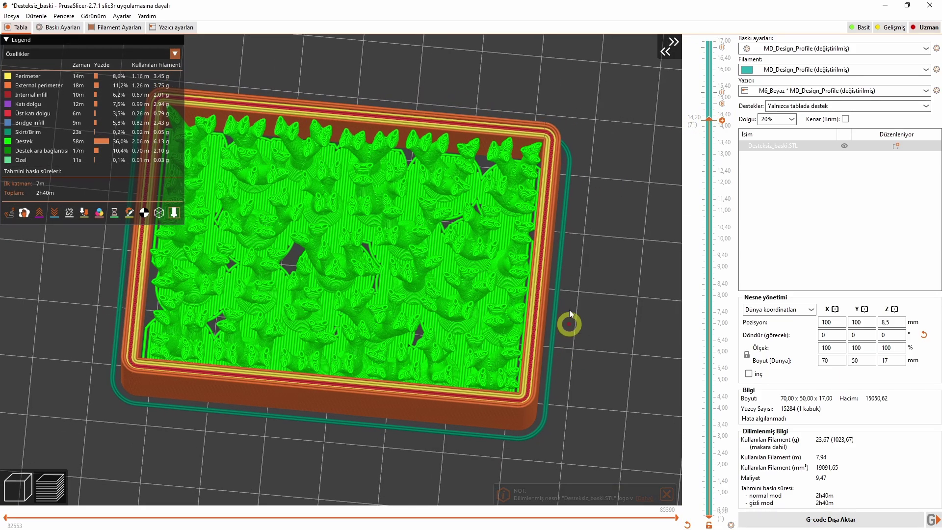
{"action": "key", "text": "Up"}
{"action": "key", "text": "Up"}
{"action": "key", "text": "Up"}
{"action": "key", "text": "Up"}
{"action": "key", "text": "Up"}
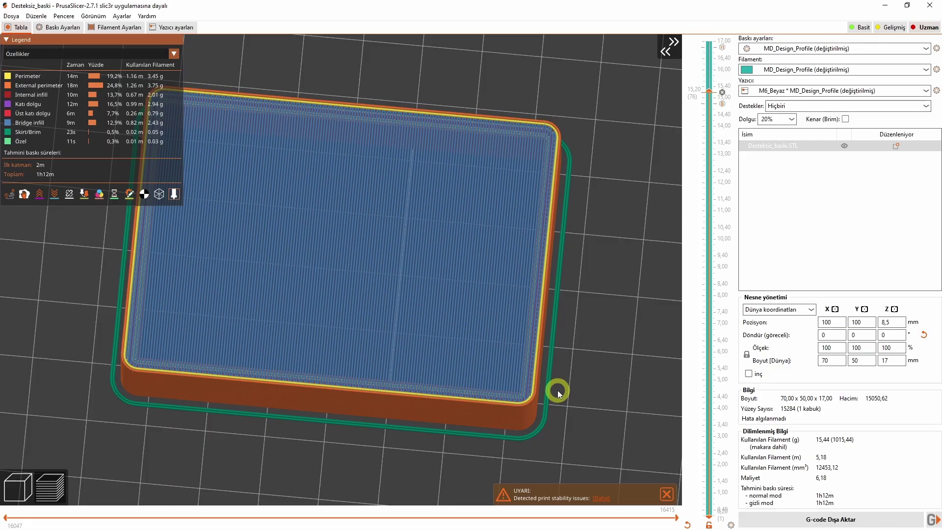
Step through the unsupported box's preview layers from 14.60 mm up to 15.00 mm to examine the open cavity.
{"action": "key", "text": "Down"}
{"action": "key", "text": "Down"}
{"action": "key", "text": "Down"}
{"action": "scroll", "coordinate": [602, 211], "scroll_direction": "up", "scroll_amount": 2}
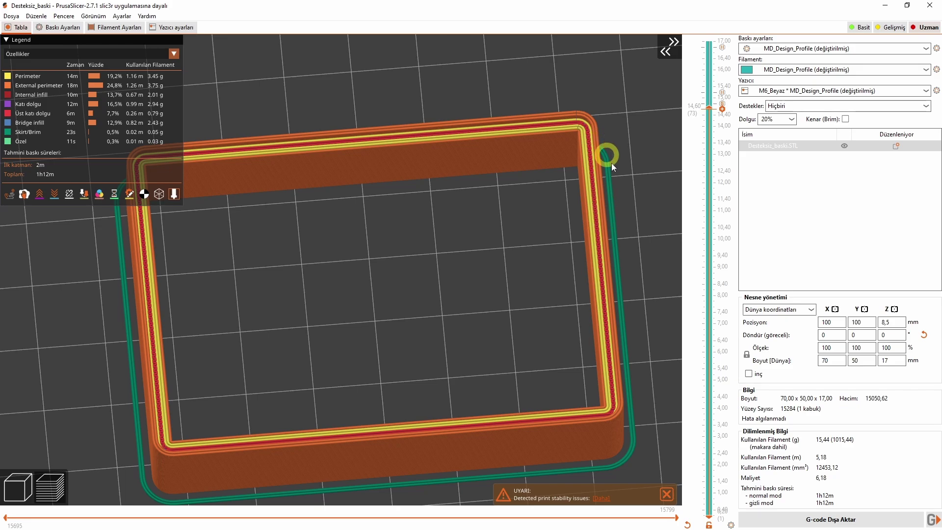
{"action": "scroll", "coordinate": [721, 116], "scroll_direction": "up", "scroll_amount": 1}
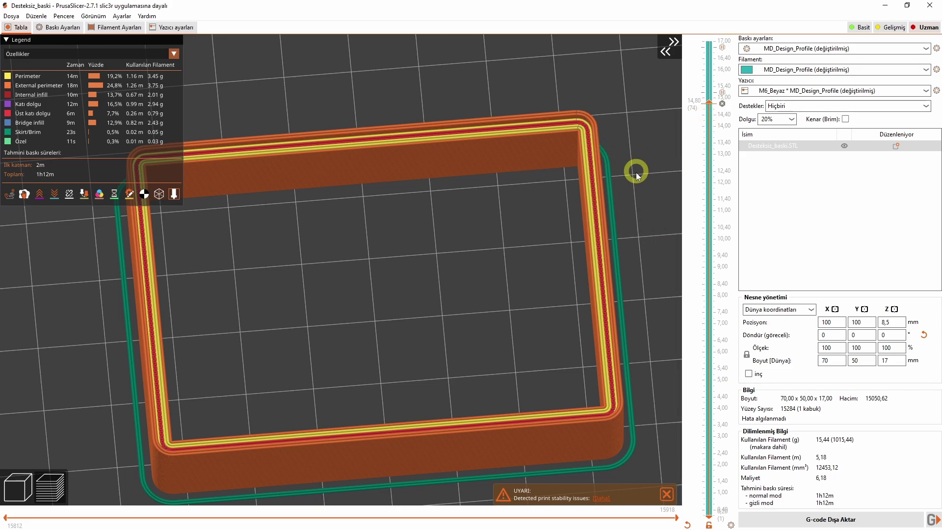
{"action": "scroll", "coordinate": [637, 175], "scroll_direction": "up", "scroll_amount": 1}
{"action": "scroll", "coordinate": [710, 104], "scroll_direction": "up", "scroll_amount": 1}
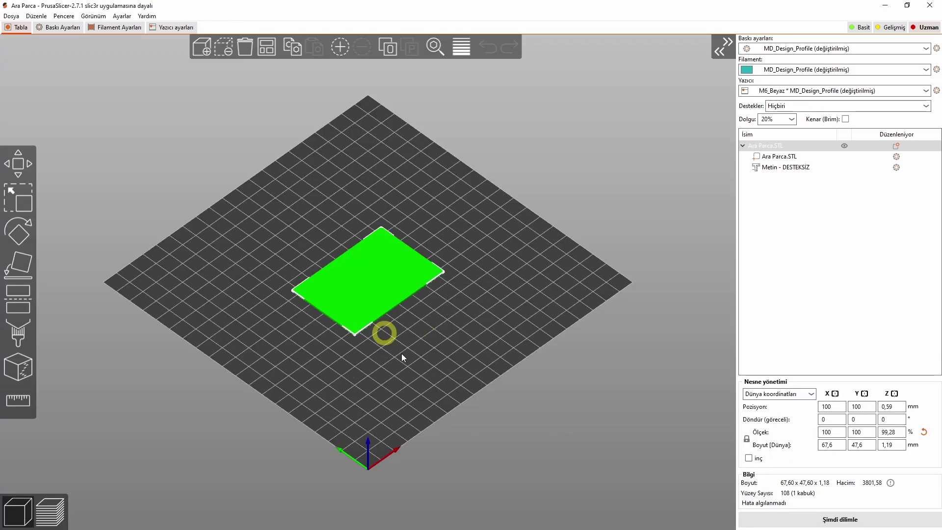
Examine the separate Ara Parca plate from above, alongside the upper layers of the box it fits into.
{"action": "left_click_drag", "start_coordinate": [401, 357], "coordinate": [374, 363]}
{"action": "scroll", "coordinate": [384, 346], "scroll_direction": "up", "scroll_amount": 5}
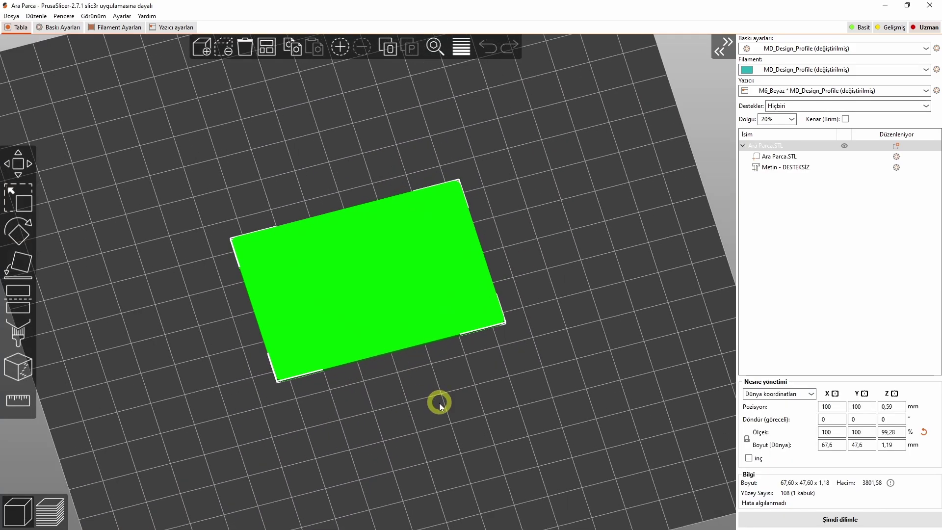
{"action": "key", "text": "1"}
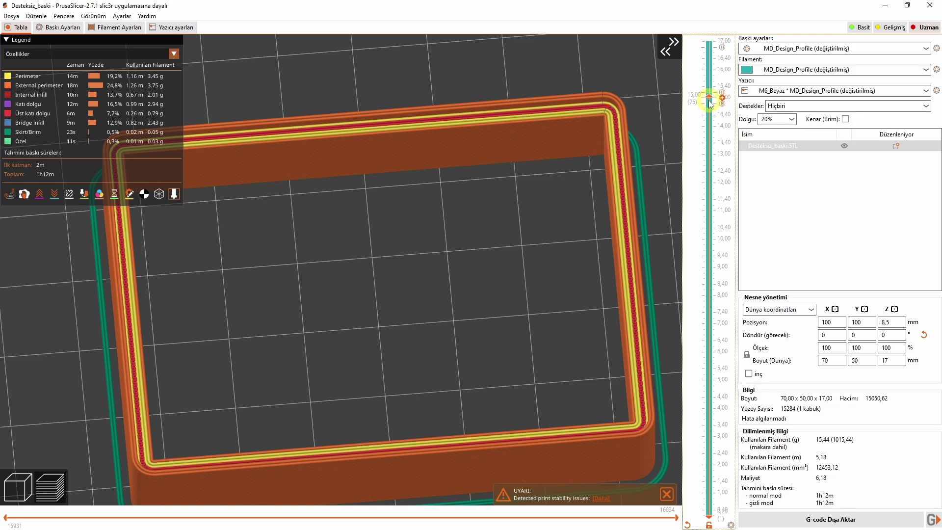
{"action": "scroll", "coordinate": [704, 94], "scroll_direction": "down", "scroll_amount": 3}
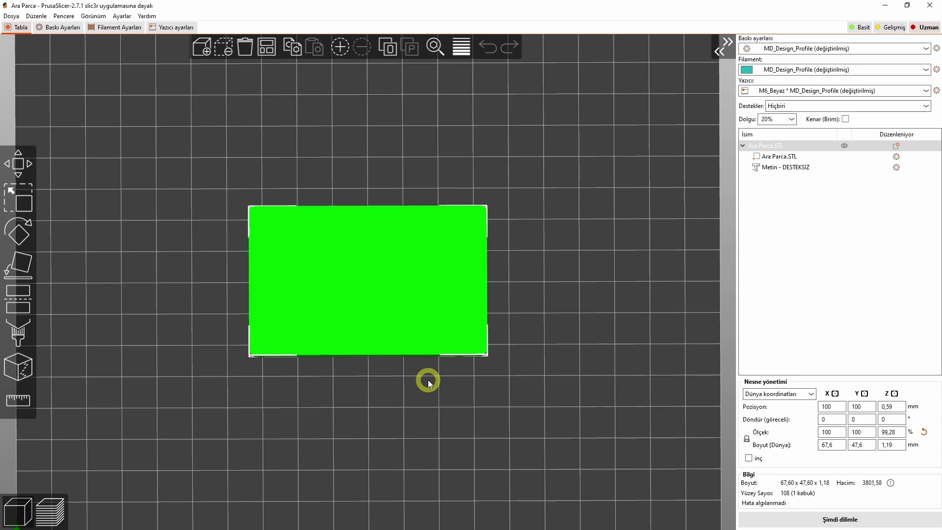
Slice the Ara Parca plate and show only its first layer at 0.20 mm to inspect the mirrored text recess.
{"action": "left_click", "coordinate": [787, 523]}
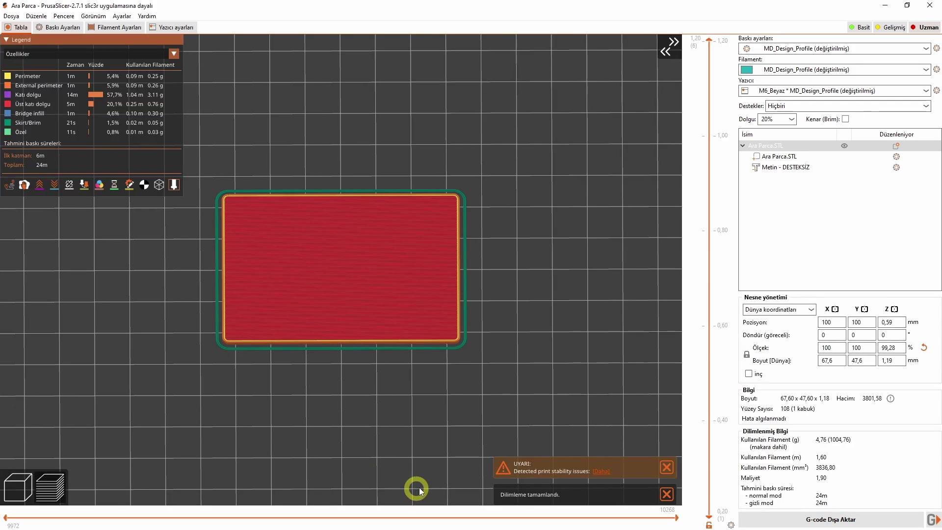
{"action": "left_click", "coordinate": [710, 128]}
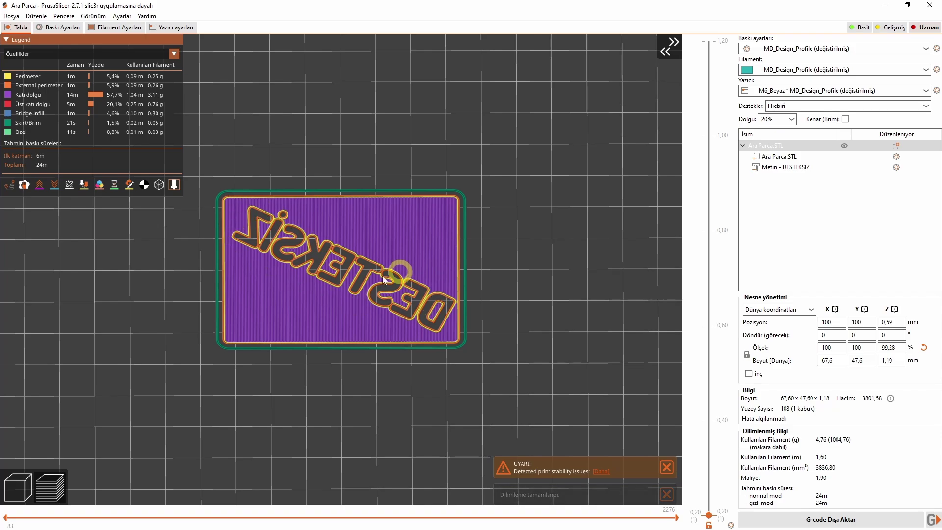
{"action": "left_click_drag", "start_coordinate": [425, 381], "coordinate": [429, 393]}
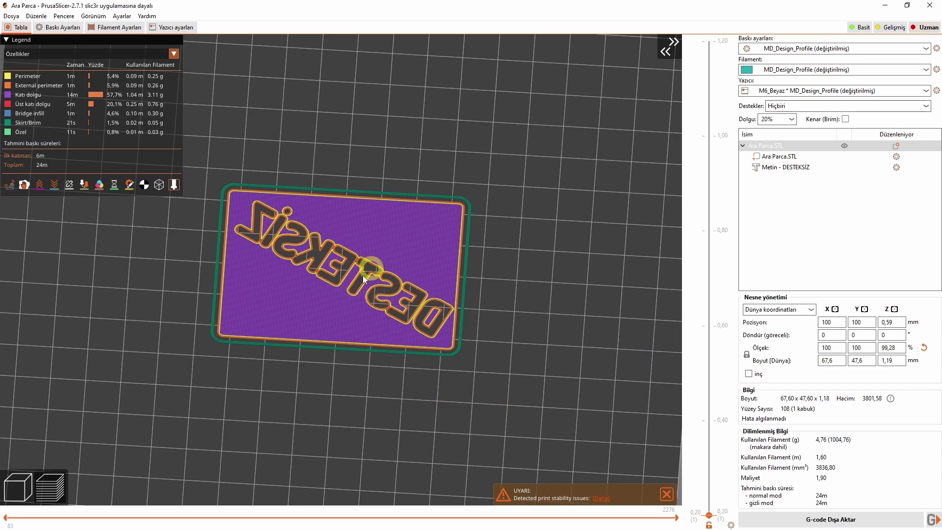
{"action": "scroll", "coordinate": [361, 297], "scroll_direction": "up", "scroll_amount": 2}
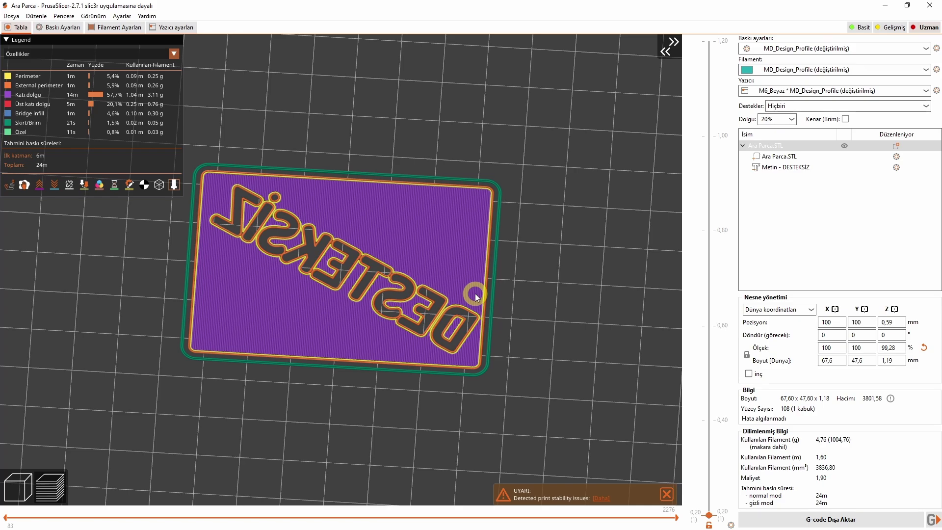
{"action": "scroll", "coordinate": [424, 391], "scroll_direction": "up", "scroll_amount": 1}
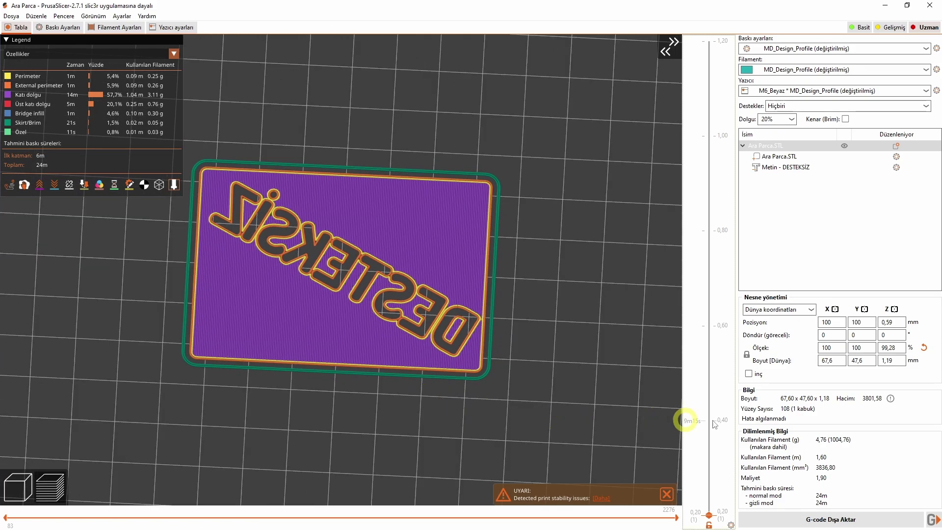
Compare the plate's 0.80 mm and 0.60 mm layers to examine where the text recess gets covered.
{"action": "left_click_drag", "start_coordinate": [710, 253], "coordinate": [710, 229]}
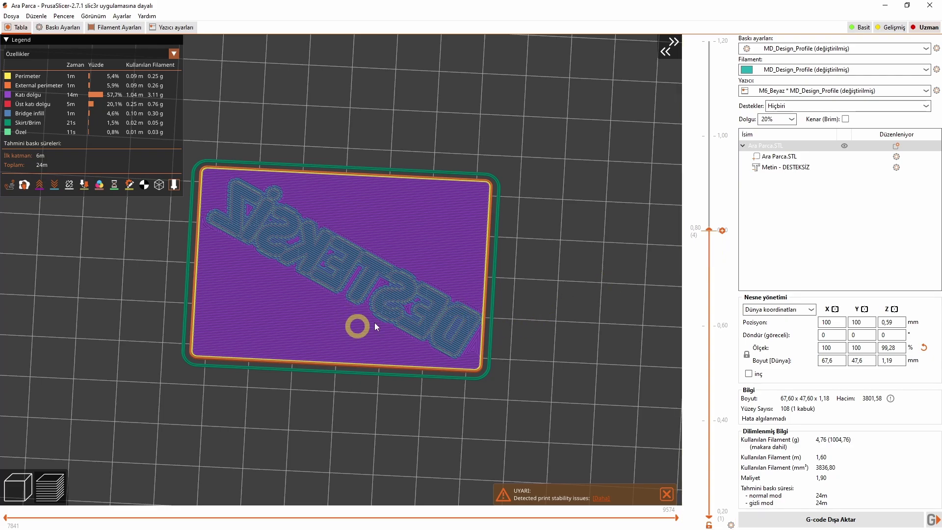
{"action": "scroll", "coordinate": [402, 313], "scroll_direction": "down", "scroll_amount": 1}
{"action": "scroll", "coordinate": [709, 235], "scroll_direction": "down", "scroll_amount": 1}
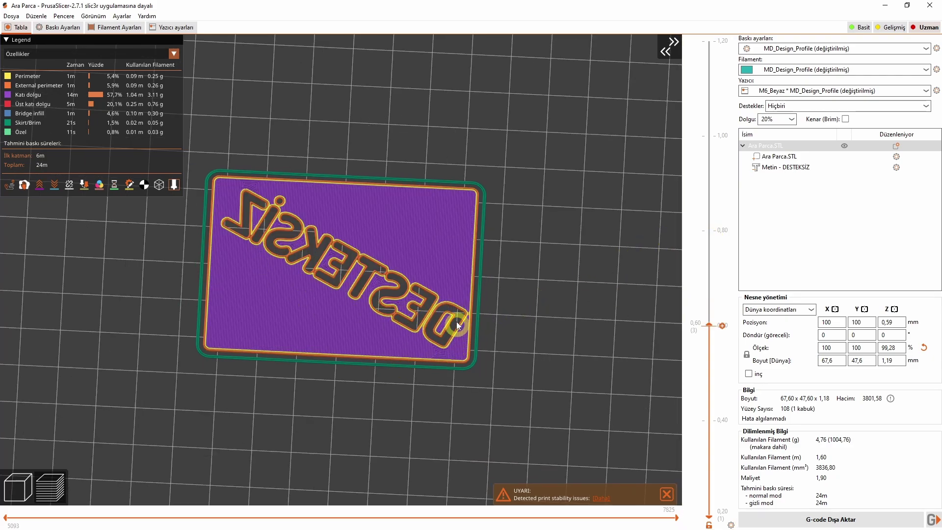
{"action": "scroll", "coordinate": [438, 345], "scroll_direction": "up", "scroll_amount": 2}
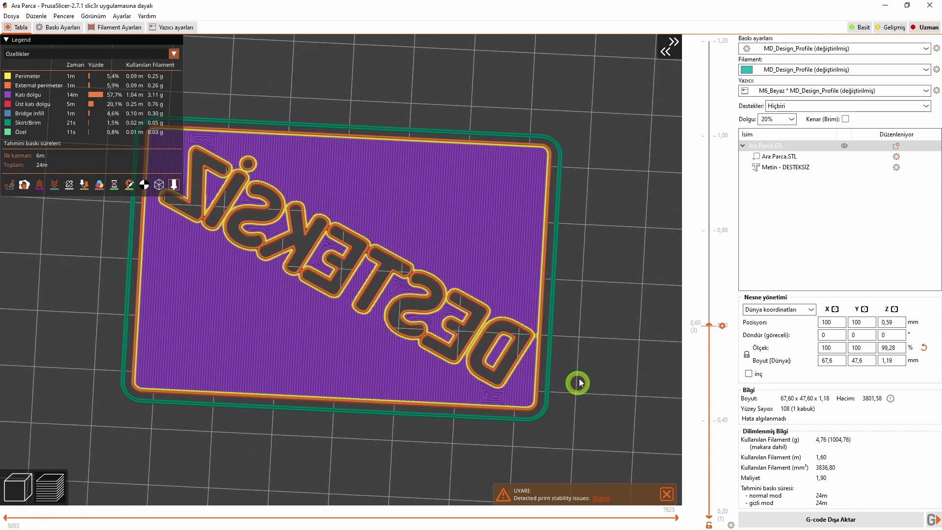
{"action": "right_click_drag", "start_coordinate": [579, 383], "coordinate": [550, 309]}
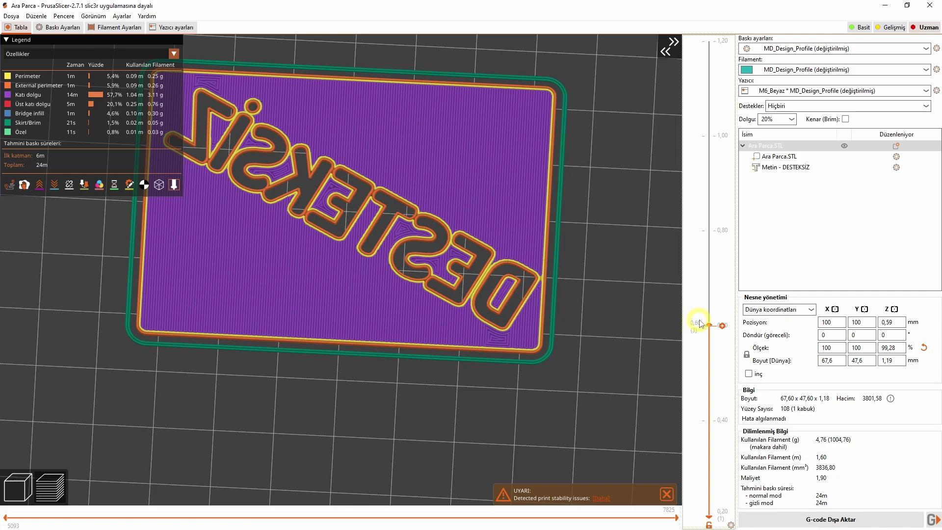
{"action": "scroll", "coordinate": [711, 322], "scroll_direction": "up", "scroll_amount": 1}
{"action": "scroll", "coordinate": [710, 322], "scroll_direction": "down", "scroll_amount": 1}
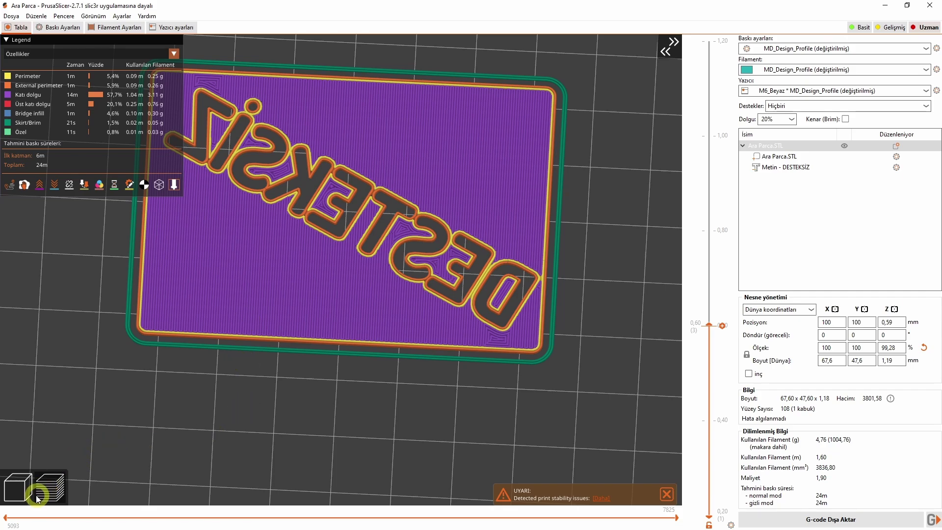
Return to the 3D editor, select the DESTEKSIZ text part and inspect it from underneath the plate.
{"action": "left_click", "coordinate": [18, 487]}
{"action": "left_click", "coordinate": [780, 167]}
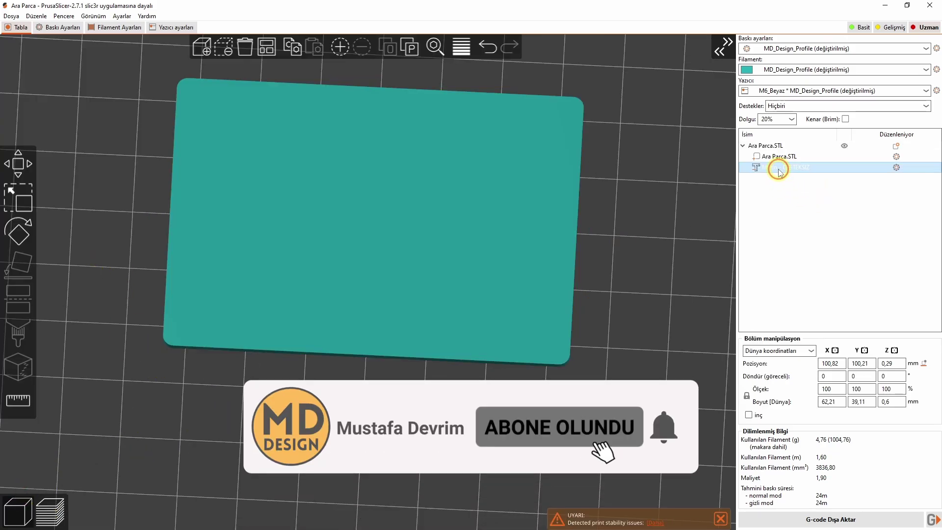
{"action": "key", "text": "2"}
{"action": "left_click_drag", "start_coordinate": [643, 284], "coordinate": [711, 238]}
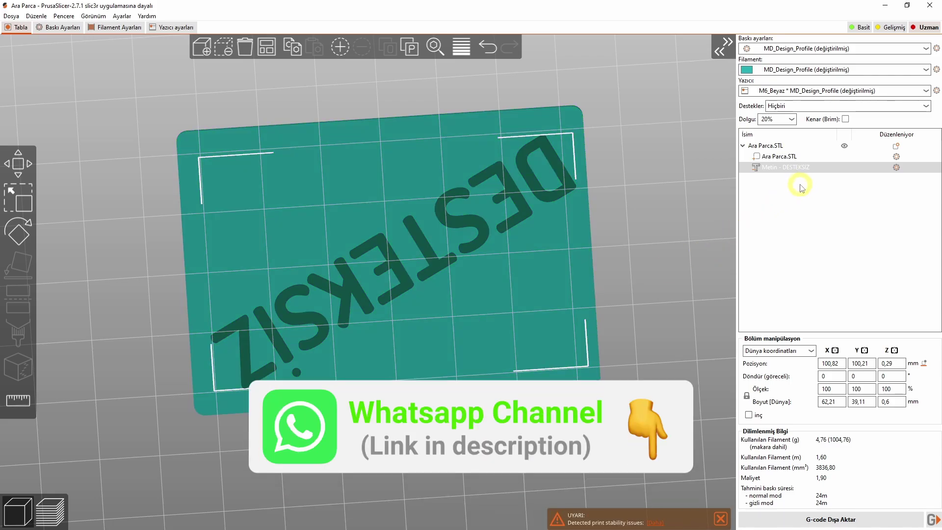
{"action": "left_click_drag", "start_coordinate": [610, 223], "coordinate": [619, 321]}
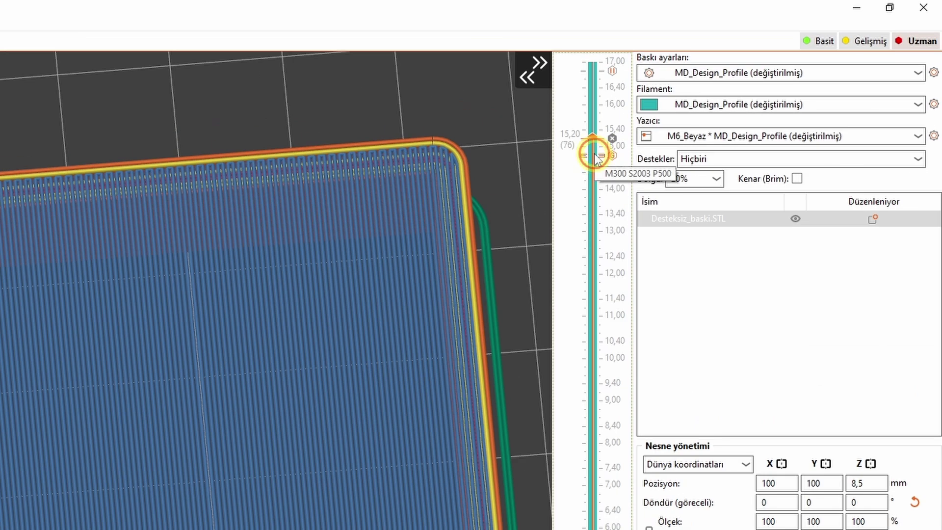
Review the box's custom G-code markers by moving the layer preview to 14.80 mm and back up to 15.20 mm.
{"action": "scroll", "coordinate": [723, 104], "scroll_direction": "down", "scroll_amount": 2}
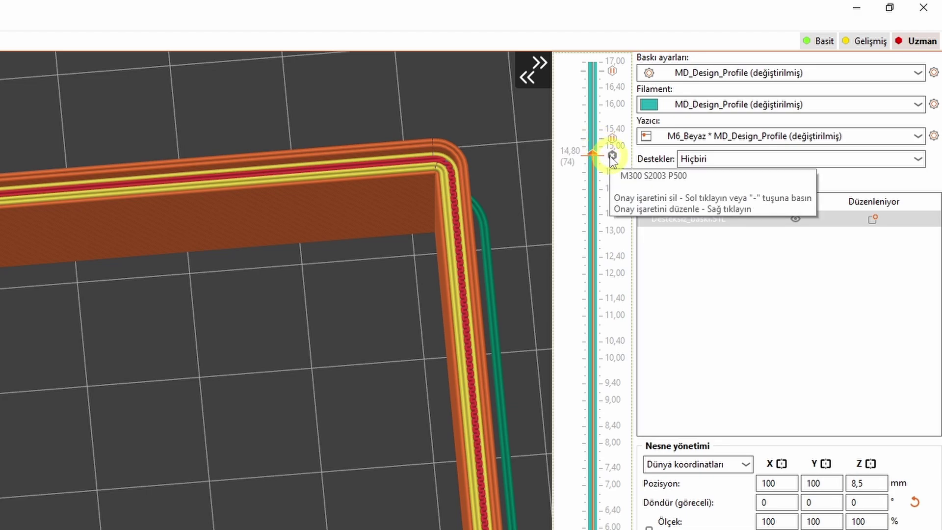
{"action": "scroll", "coordinate": [612, 162], "scroll_direction": "up", "scroll_amount": 1}
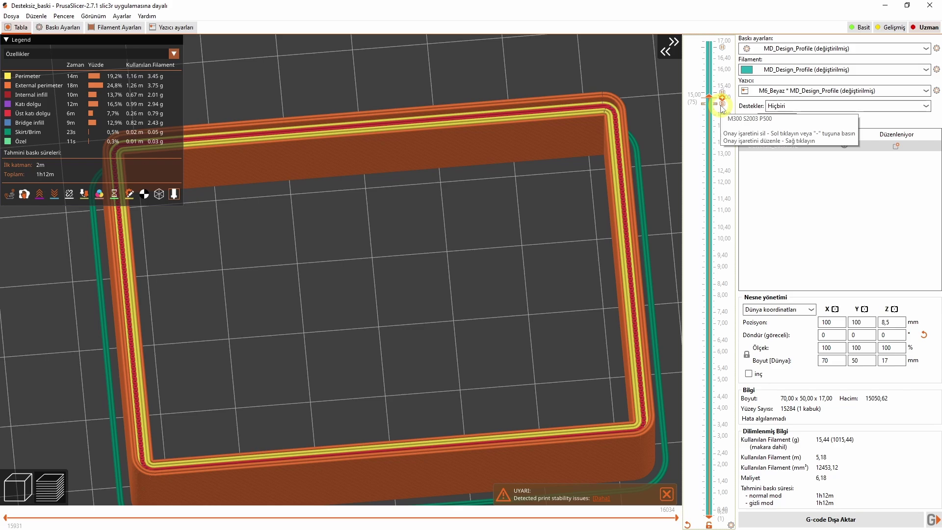
{"action": "scroll", "coordinate": [722, 108], "scroll_direction": "up", "scroll_amount": 1}
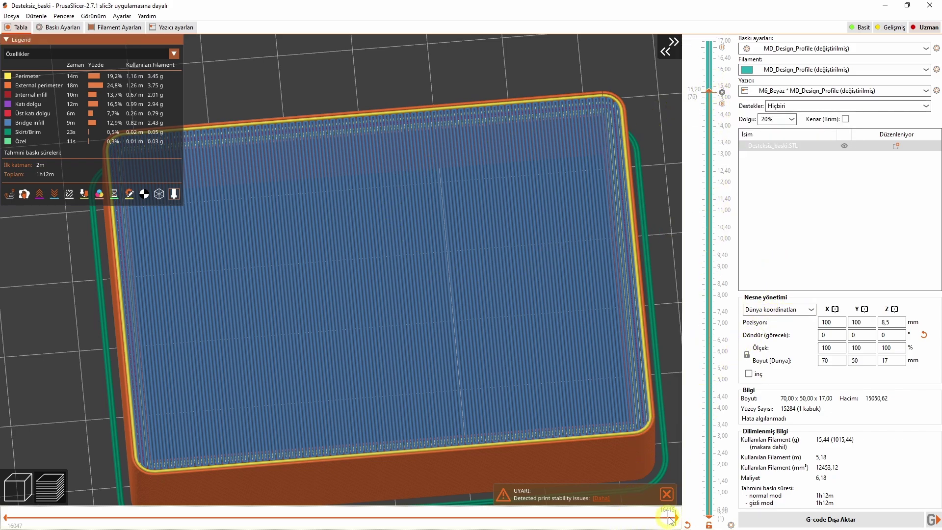
Rewind the 15.20 mm layer's toolpath to its start, read the pause commands in the G-code, and raise the preview to 15.60 mm.
{"action": "left_click_drag", "start_coordinate": [676, 518], "coordinate": [7, 518]}
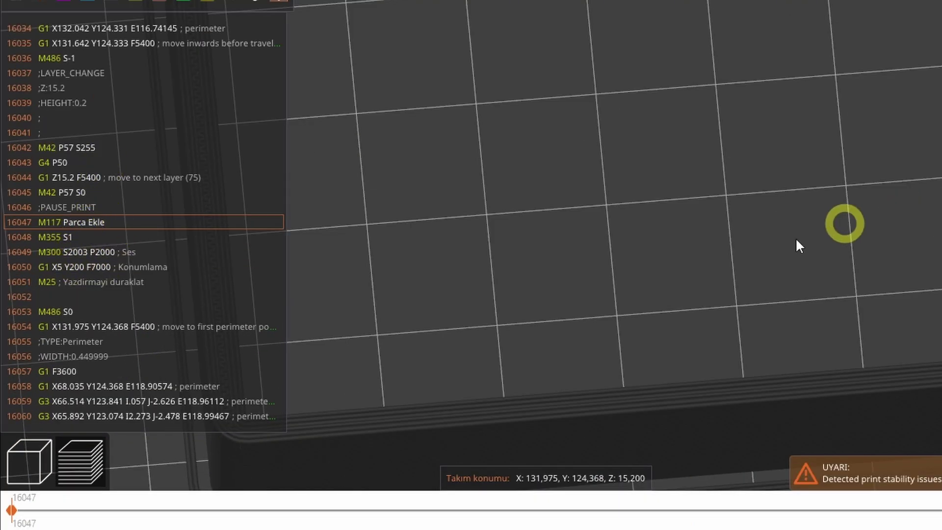
{"action": "scroll", "coordinate": [798, 193], "scroll_direction": "down", "scroll_amount": 2}
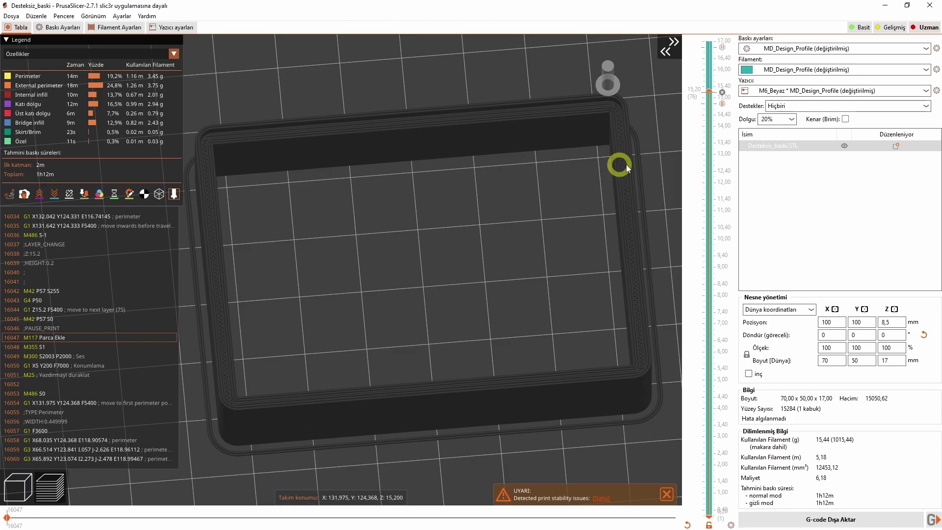
{"action": "scroll", "coordinate": [714, 94], "scroll_direction": "up", "scroll_amount": 4}
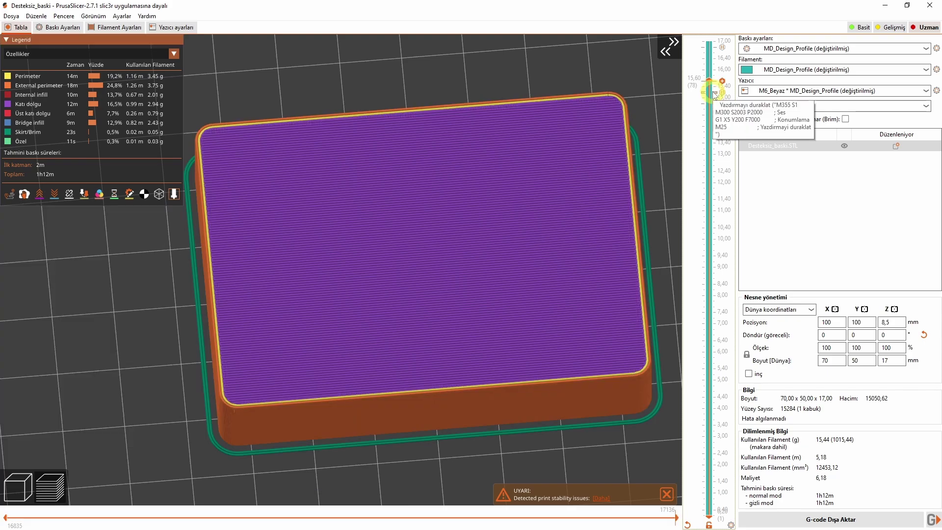
Raise the box's layer preview to 16.80 mm, read the pause marker's G-code there, and raise the preview to 17.00 mm.
{"action": "scroll", "coordinate": [714, 94], "scroll_direction": "up", "scroll_amount": 4}
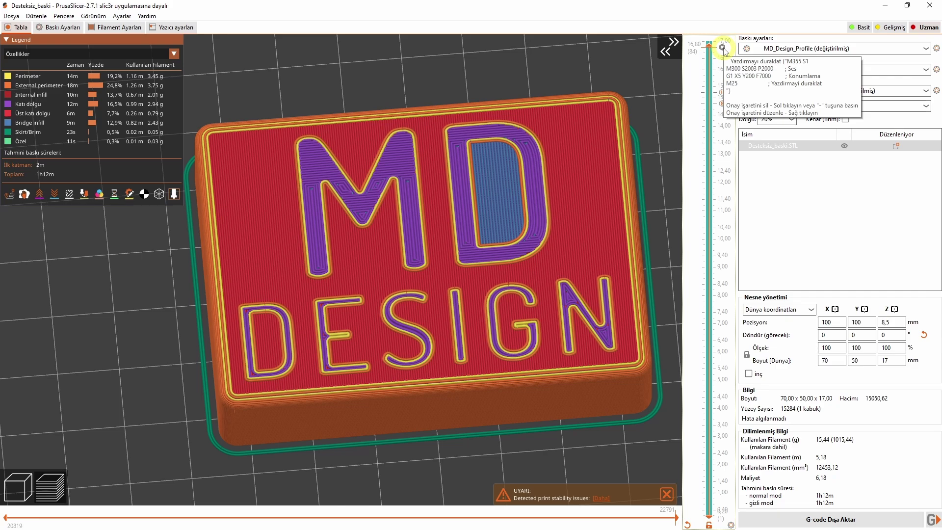
{"action": "left_click", "coordinate": [588, 192]}
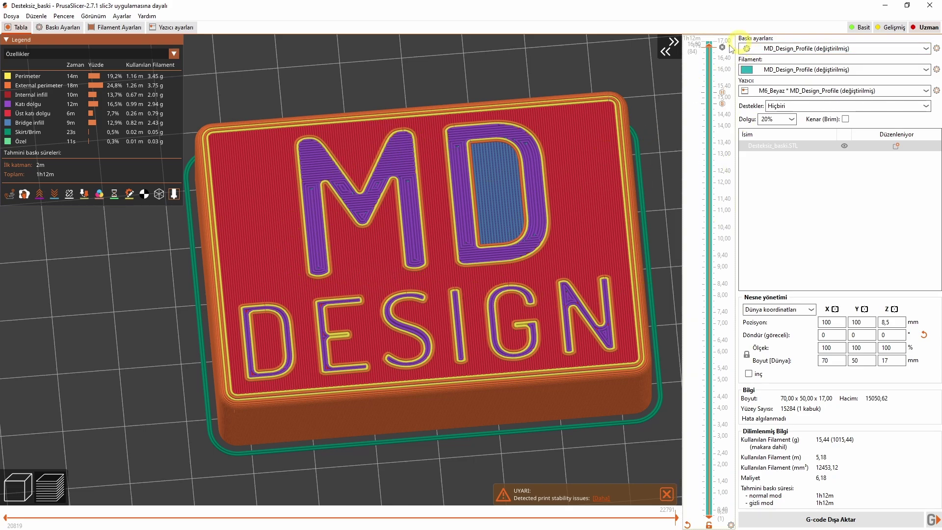
{"action": "scroll", "coordinate": [708, 58], "scroll_direction": "up", "scroll_amount": 1}
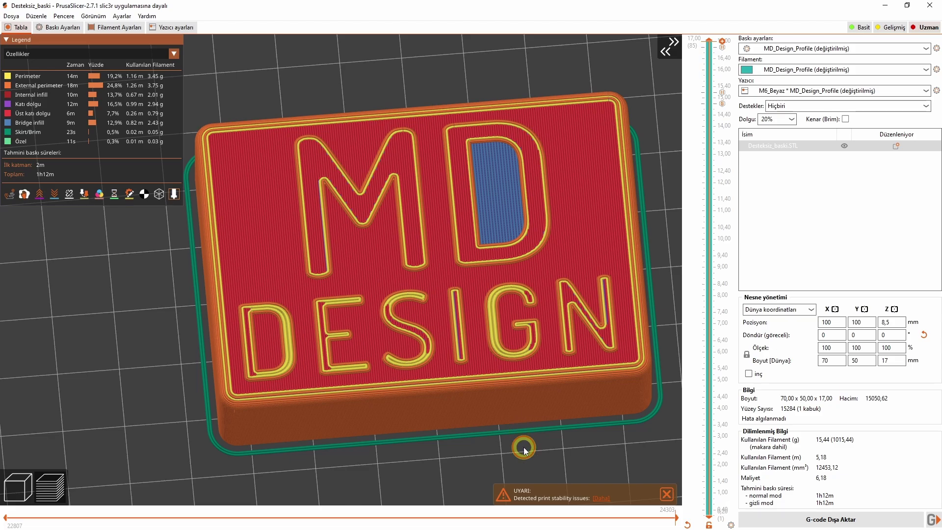
Orbit beneath the fully sliced box to inspect its underside and the bridge infill spanning the cavity.
{"action": "left_click_drag", "start_coordinate": [524, 450], "coordinate": [475, 319]}
{"action": "scroll", "coordinate": [475, 319], "scroll_direction": "up", "scroll_amount": 2}
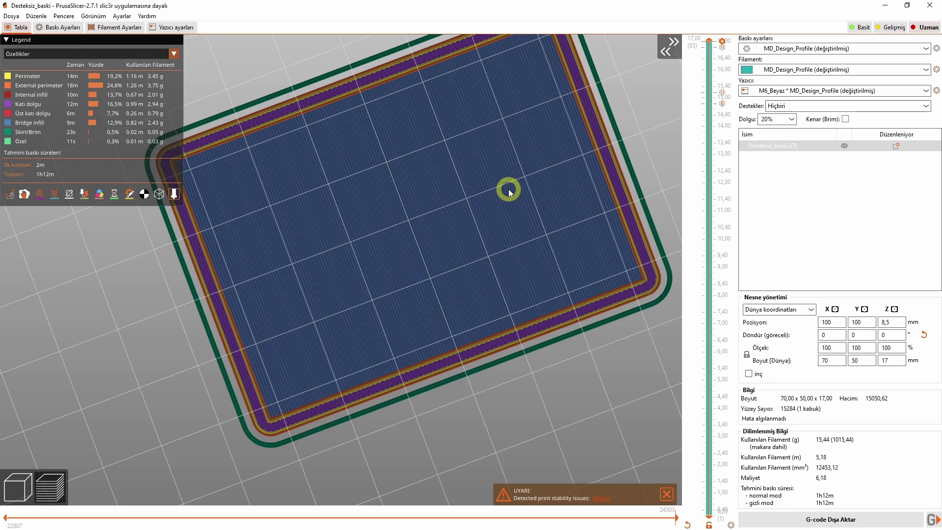
{"action": "key", "text": "0"}
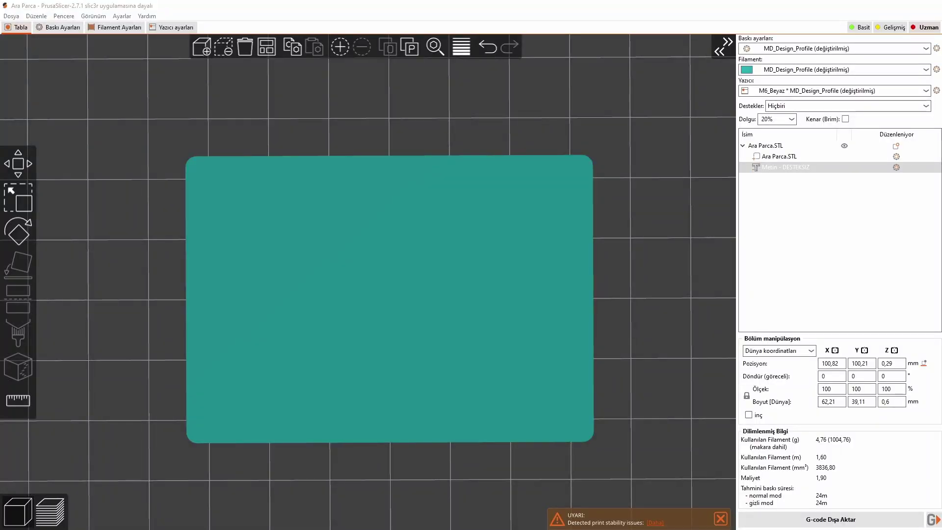
Switch to the Ara Parca plate project, open its sliced preview, and examine the layers from 0.60 mm up to 1.20 mm.
{"action": "left_click", "coordinate": [438, 305]}
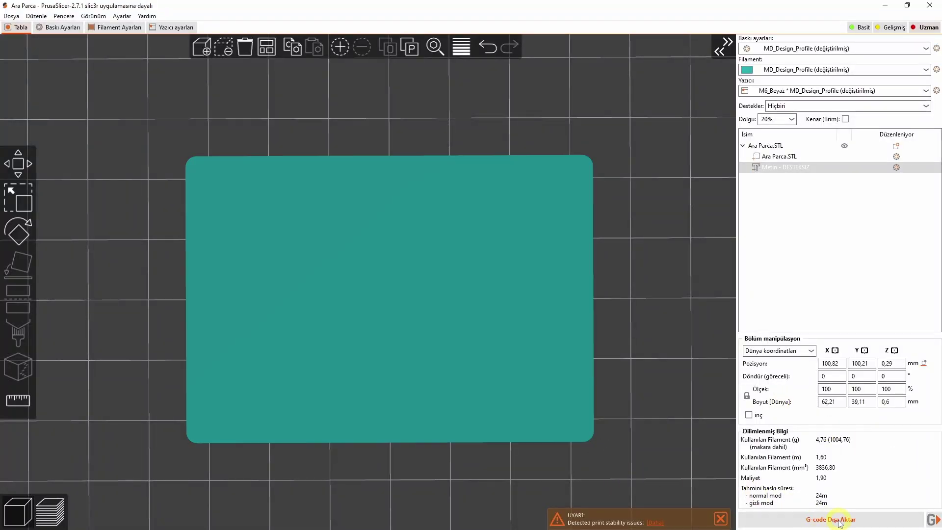
{"action": "left_click", "coordinate": [50, 510]}
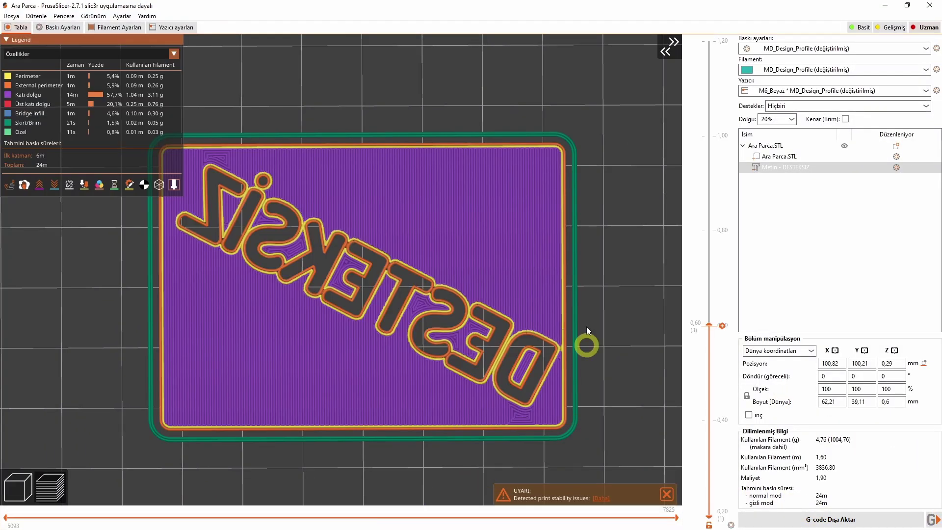
{"action": "left_click_drag", "start_coordinate": [662, 289], "coordinate": [607, 336]}
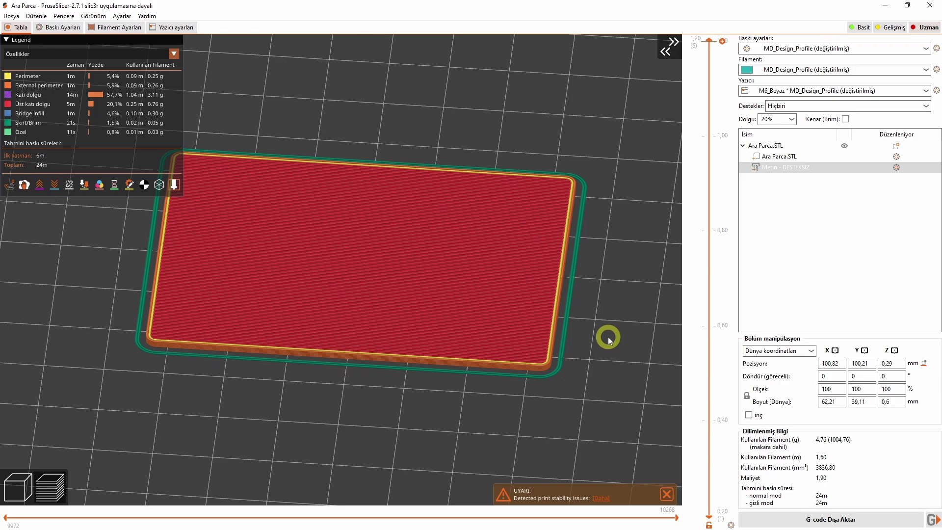